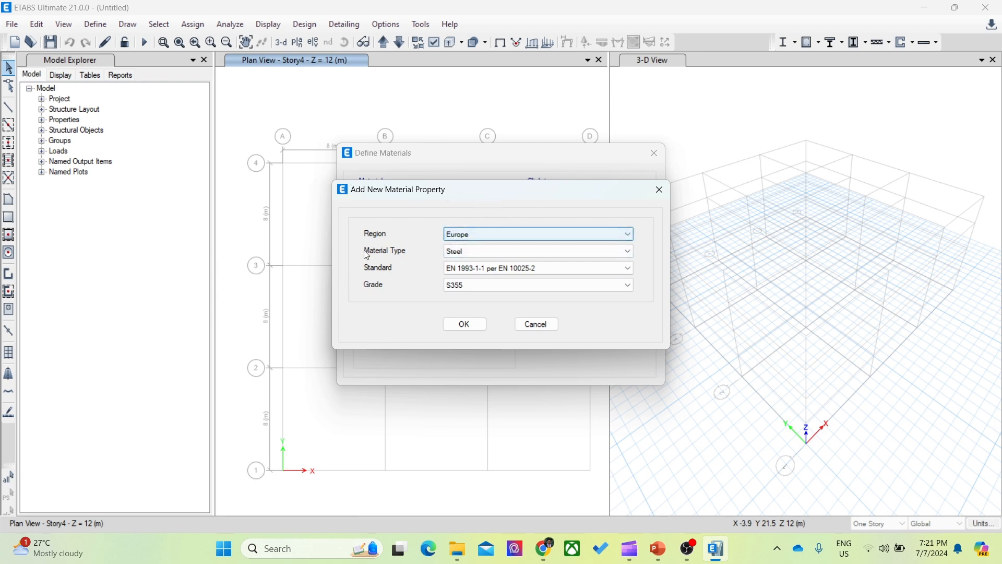
- Add a new European concrete material to standard EN 1992-1-1 per EN 206-1 with grade C20/25
{"action": "left_click", "coordinate": [488, 252]}
{"action": "left_click", "coordinate": [478, 274]}
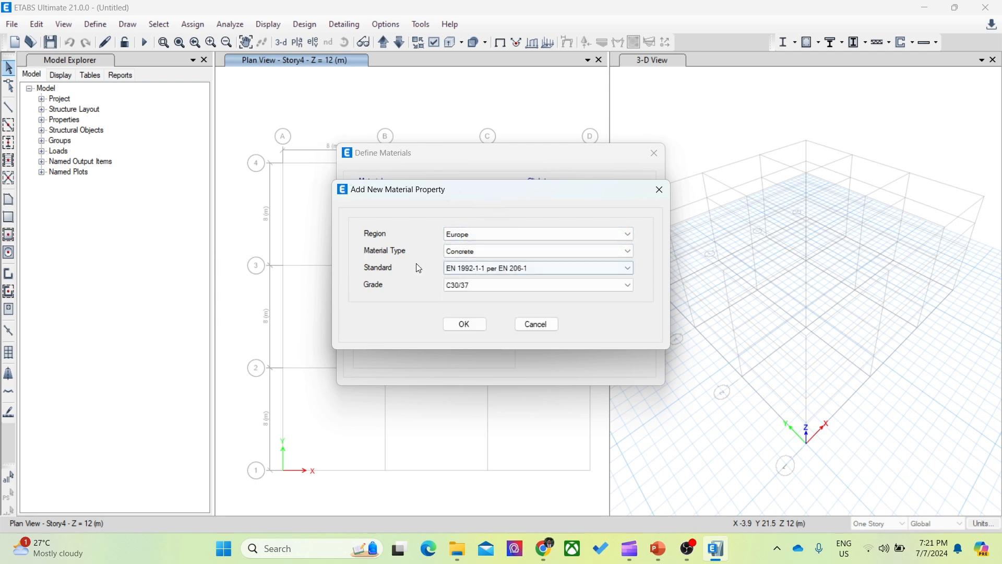
{"action": "left_click", "coordinate": [506, 270]}
{"action": "left_click", "coordinate": [505, 270]}
{"action": "left_click", "coordinate": [496, 286]}
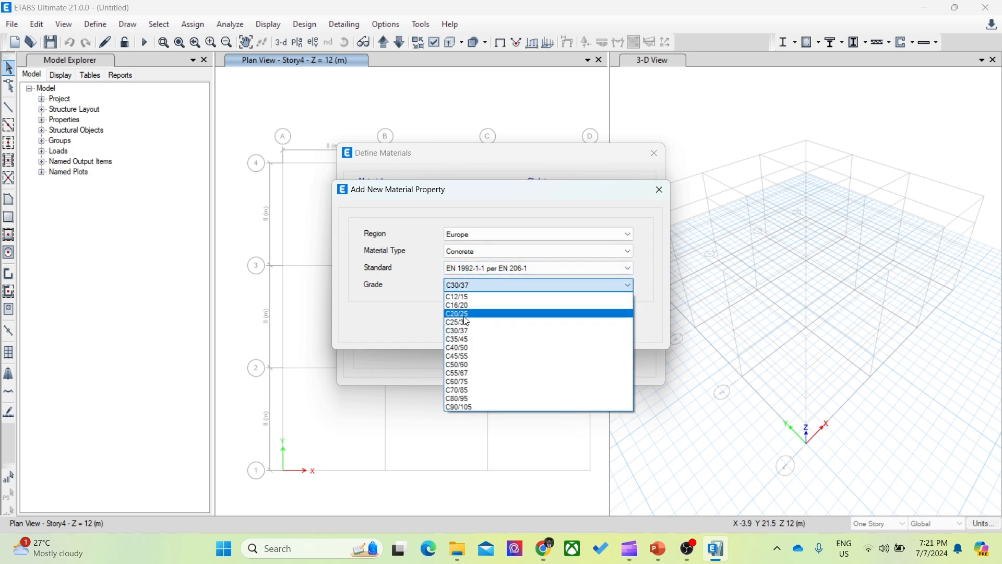
{"action": "left_click", "coordinate": [465, 314]}
{"action": "key", "text": "Tab"}
{"action": "key", "text": "Tab"}
{"action": "key", "text": "Tab"}
{"action": "left_click", "coordinate": [462, 326]}
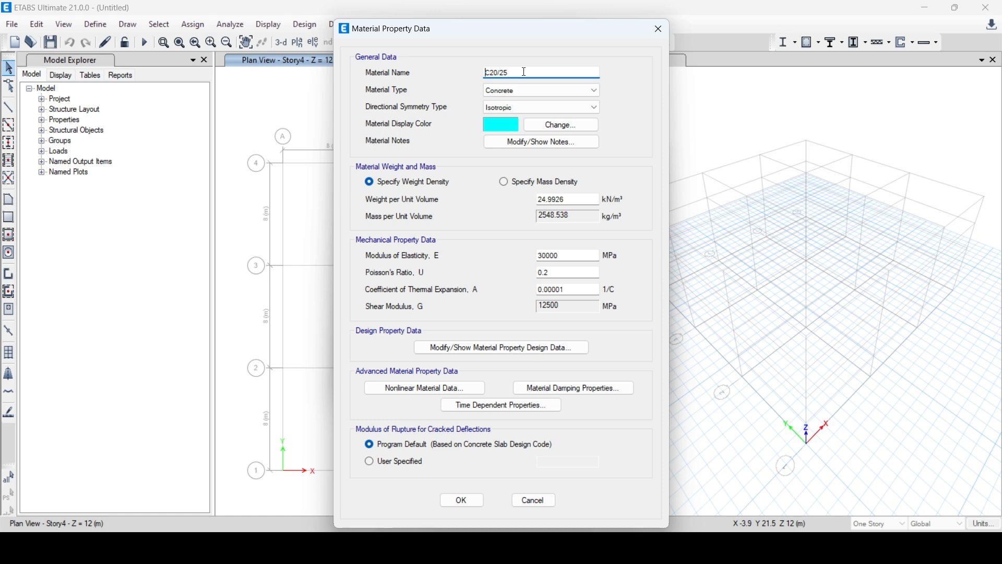
- Review the C20/25 material's name, type, directional symmetry and the weight and mass density options, keeping weight density specified
{"action": "left_click_drag", "start_coordinate": [525, 72], "coordinate": [460, 77]}
{"action": "left_click", "coordinate": [533, 92]}
{"action": "left_click", "coordinate": [531, 92]}
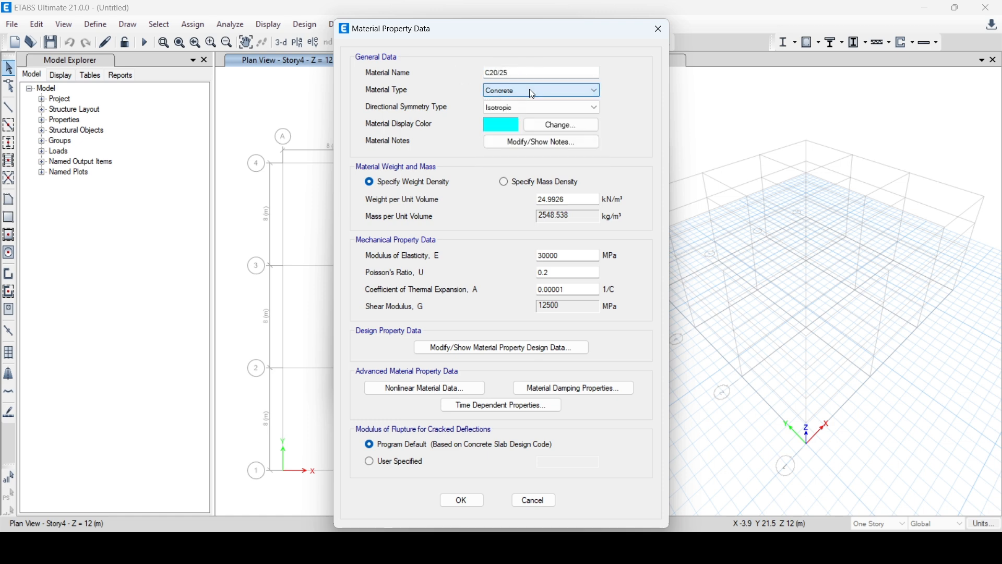
{"action": "left_click", "coordinate": [536, 107]}
{"action": "left_click", "coordinate": [534, 106]}
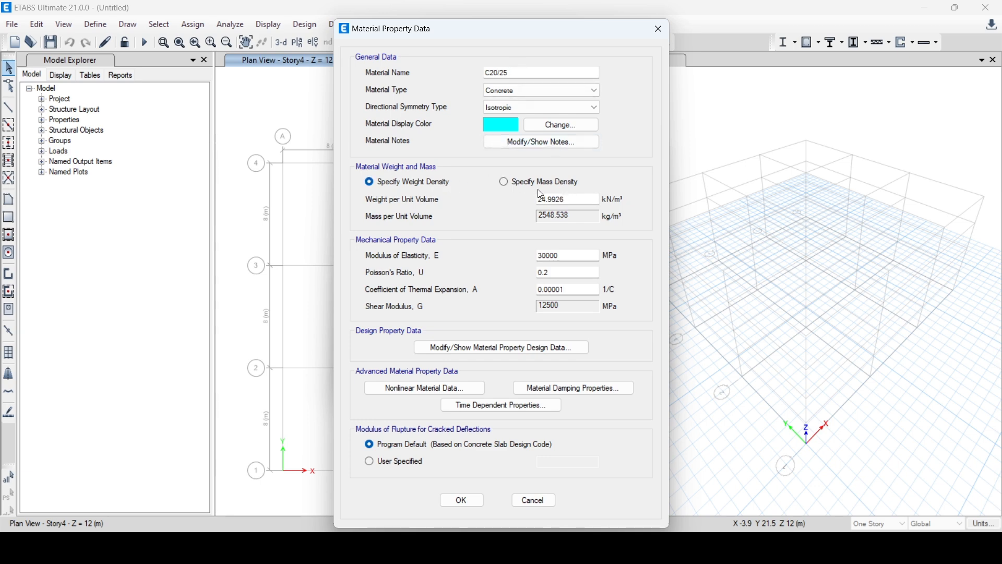
{"action": "left_click", "coordinate": [572, 202]}
{"action": "left_click", "coordinate": [504, 182]}
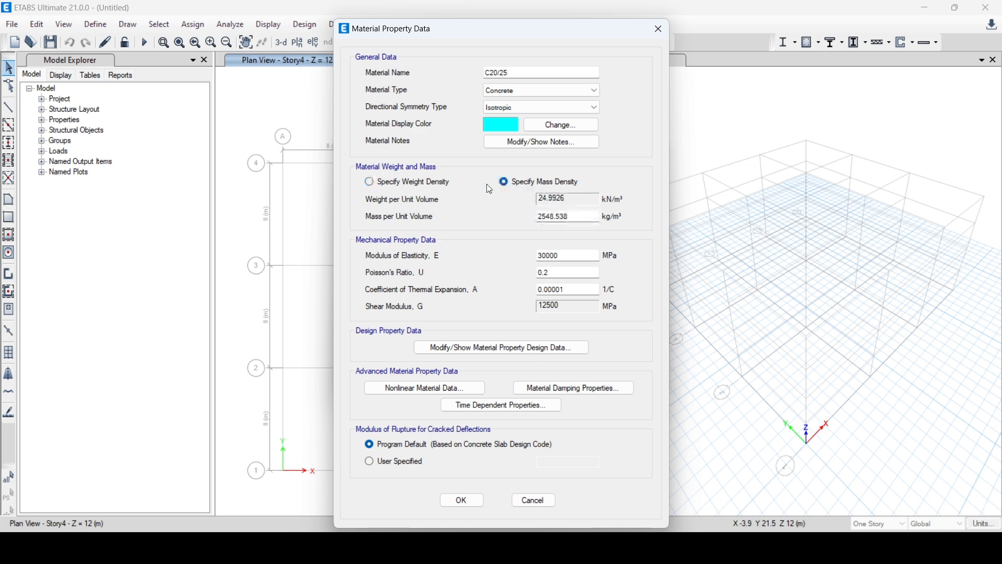
{"action": "left_click", "coordinate": [398, 183]}
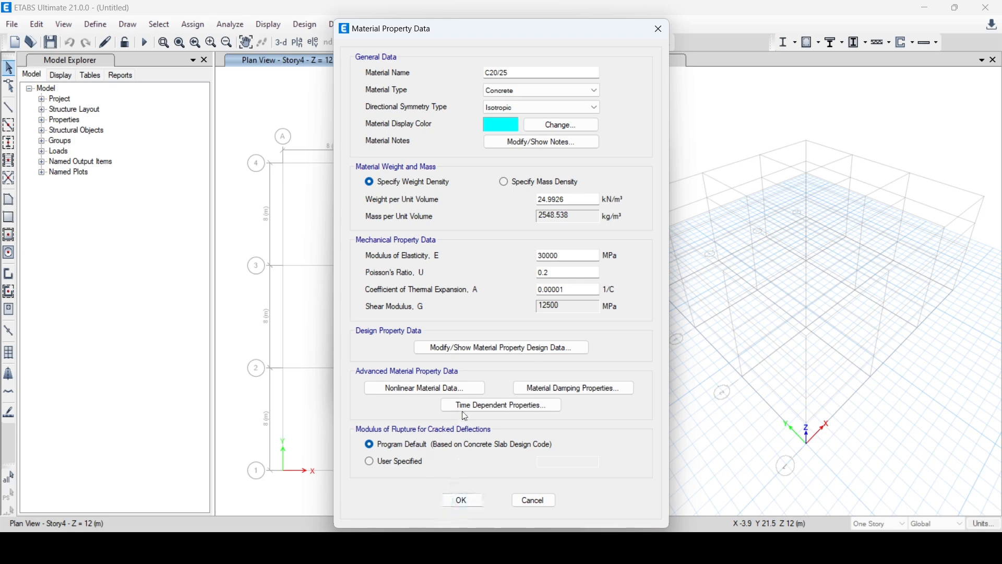
- Check the concrete's design property data, accept the new material and close the materials definition
{"action": "left_click", "coordinate": [477, 351]}
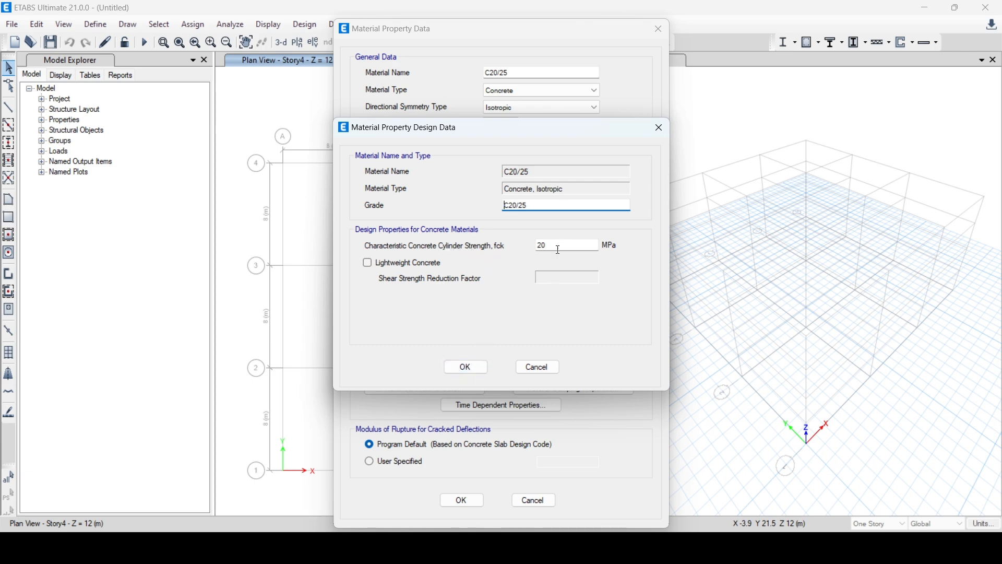
{"action": "left_click", "coordinate": [467, 369]}
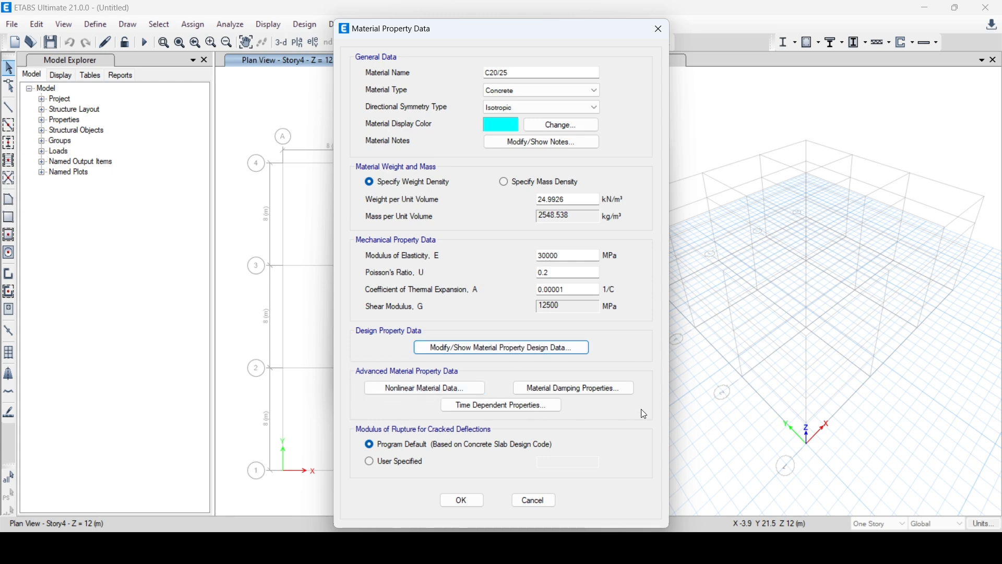
{"action": "left_click", "coordinate": [455, 501]}
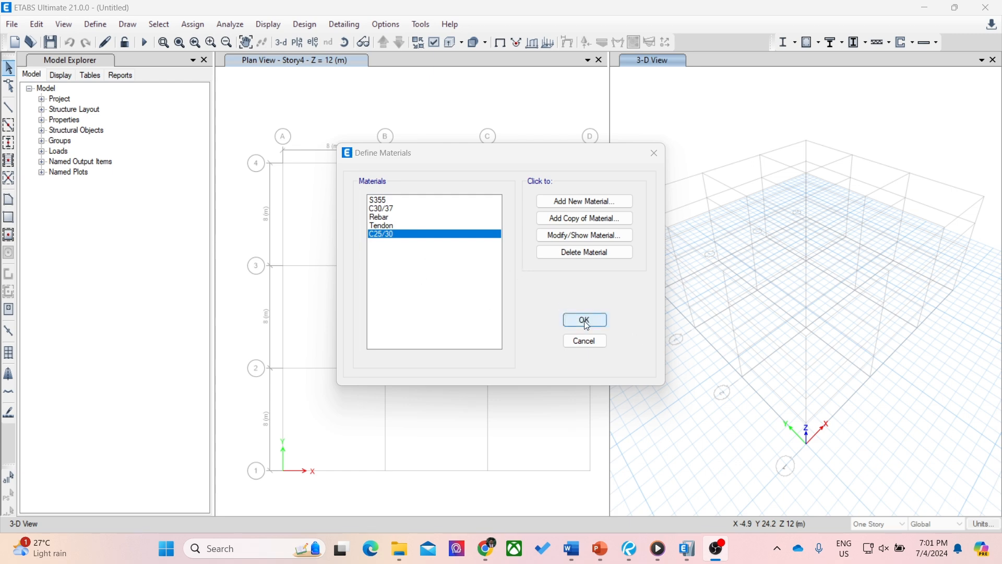
{"action": "left_click", "coordinate": [584, 321]}
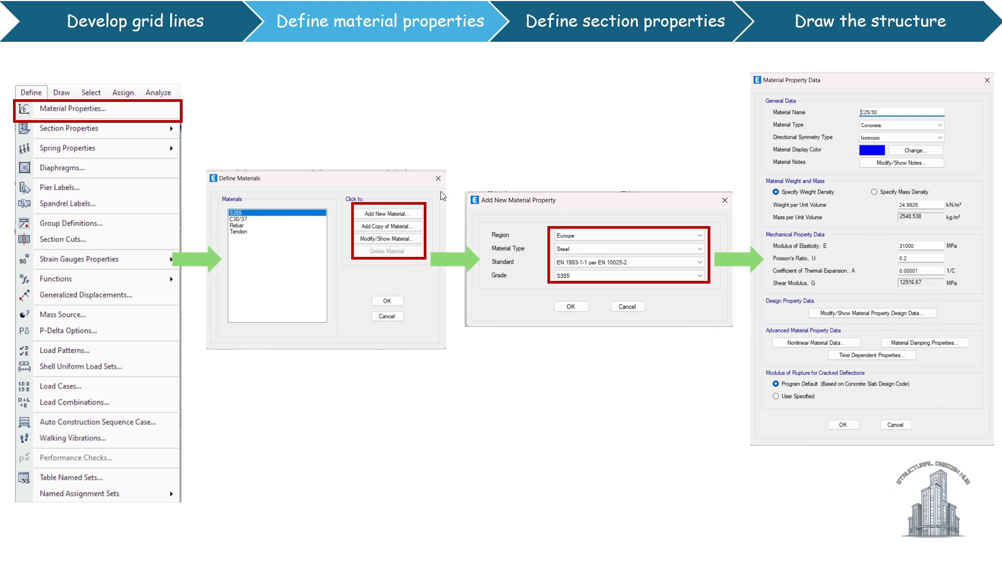
{"action": "left_click", "coordinate": [500, 249]}
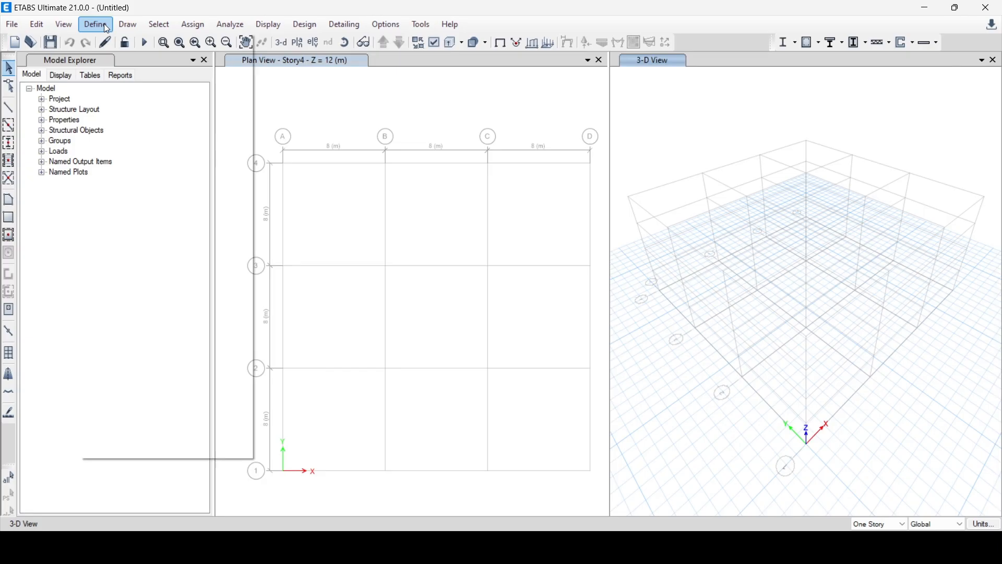
- Start a new Concrete Rectangular frame section property named Beam 225x225 with material C30/37
{"action": "left_click", "coordinate": [96, 24]}
{"action": "mouse_move", "coordinate": [156, 62]}
{"action": "left_click", "coordinate": [336, 64]}
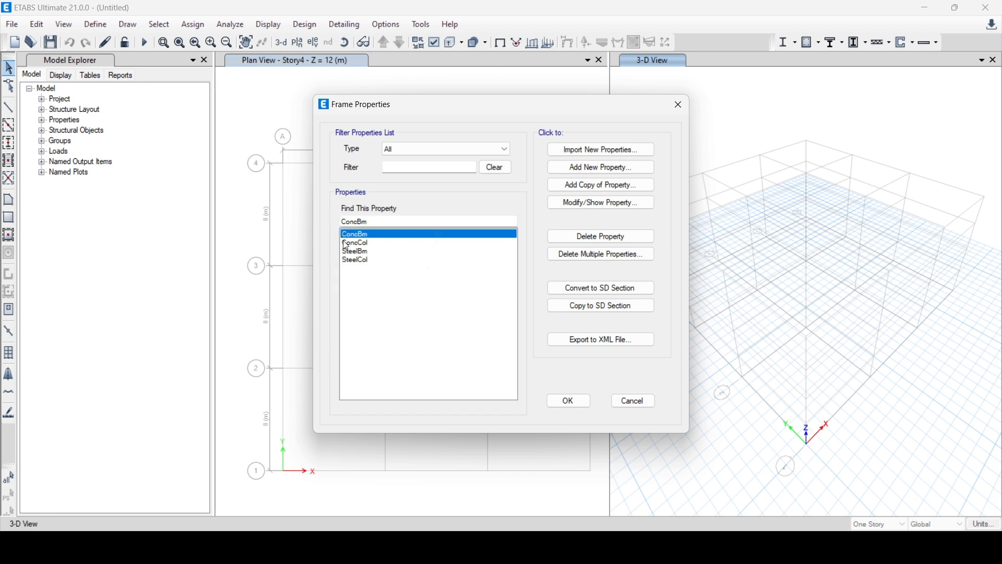
{"action": "left_click", "coordinate": [608, 171]}
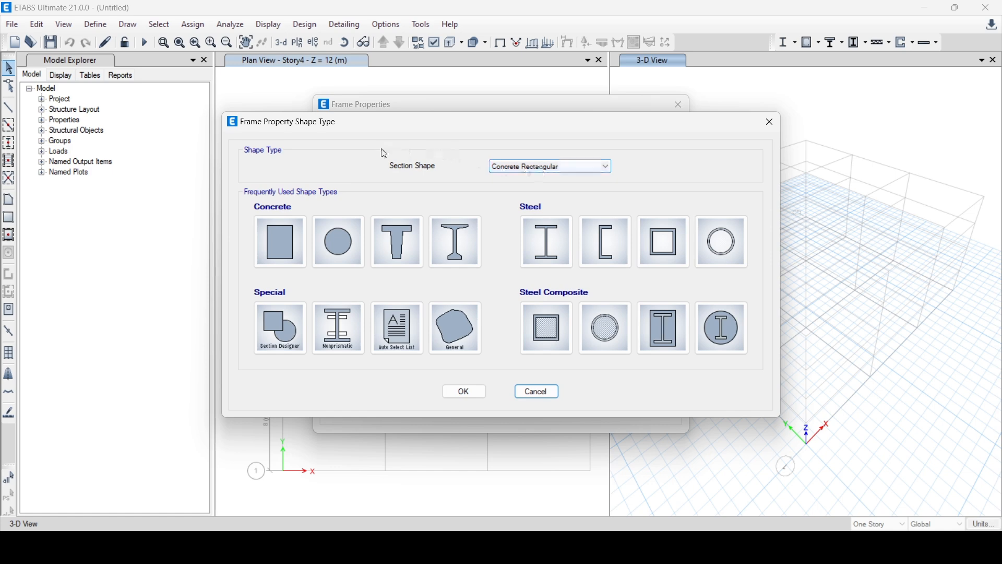
{"action": "left_click", "coordinate": [555, 165]}
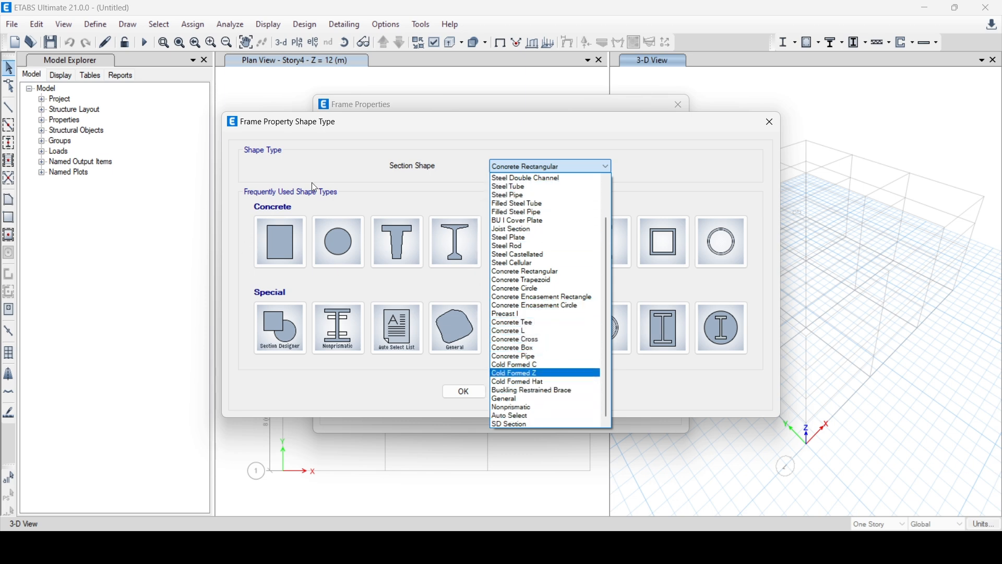
{"action": "left_click", "coordinate": [351, 183]}
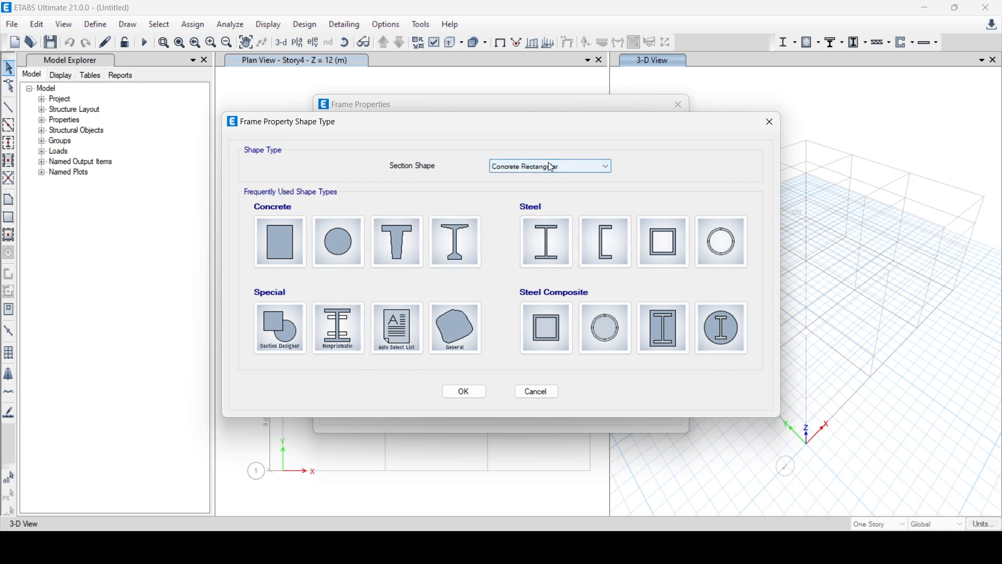
{"action": "left_click", "coordinate": [272, 253]}
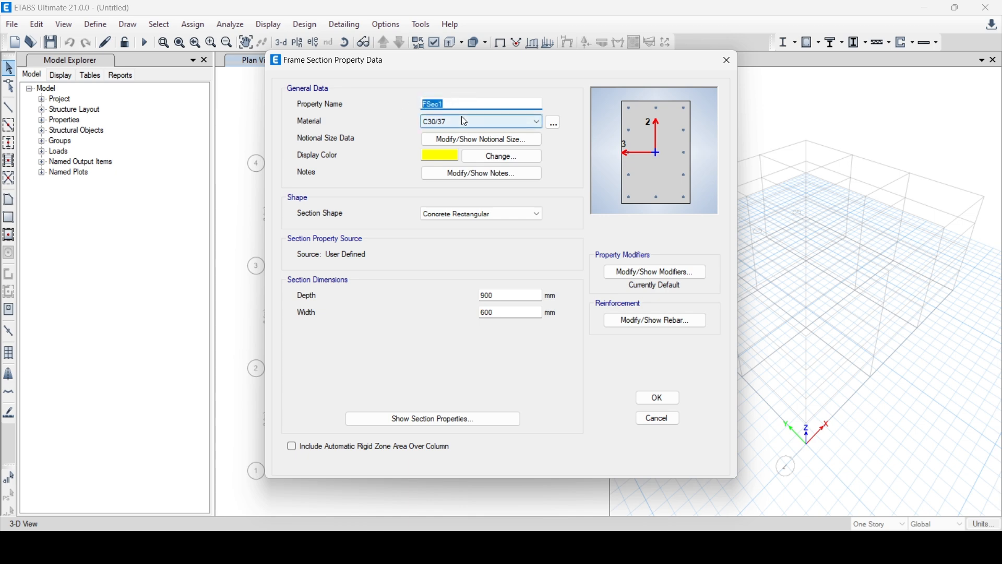
{"action": "type", "text": "Beam 2"}
{"action": "type", "text": "25x225"}
{"action": "left_click", "coordinate": [504, 124]}
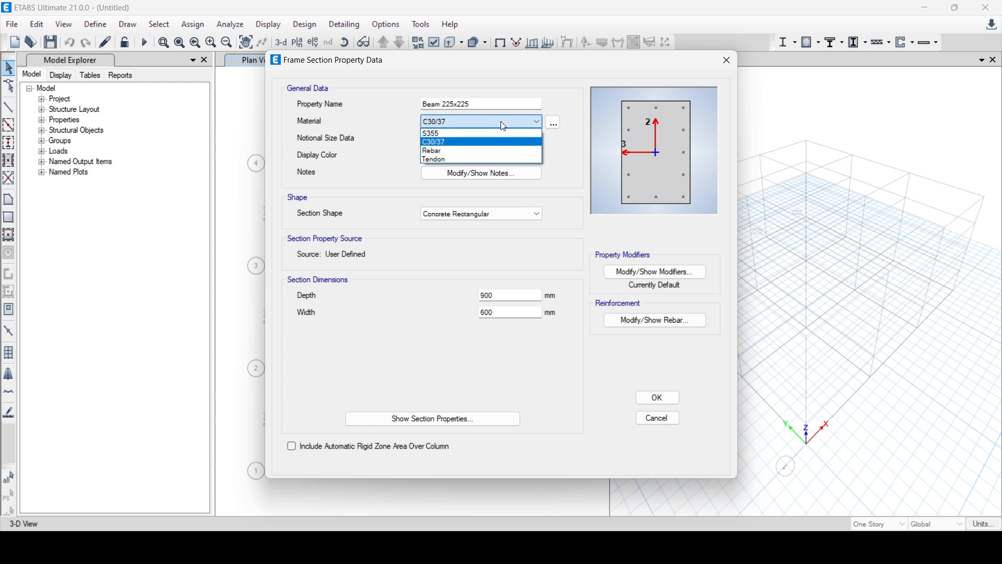
{"action": "left_click", "coordinate": [461, 142]}
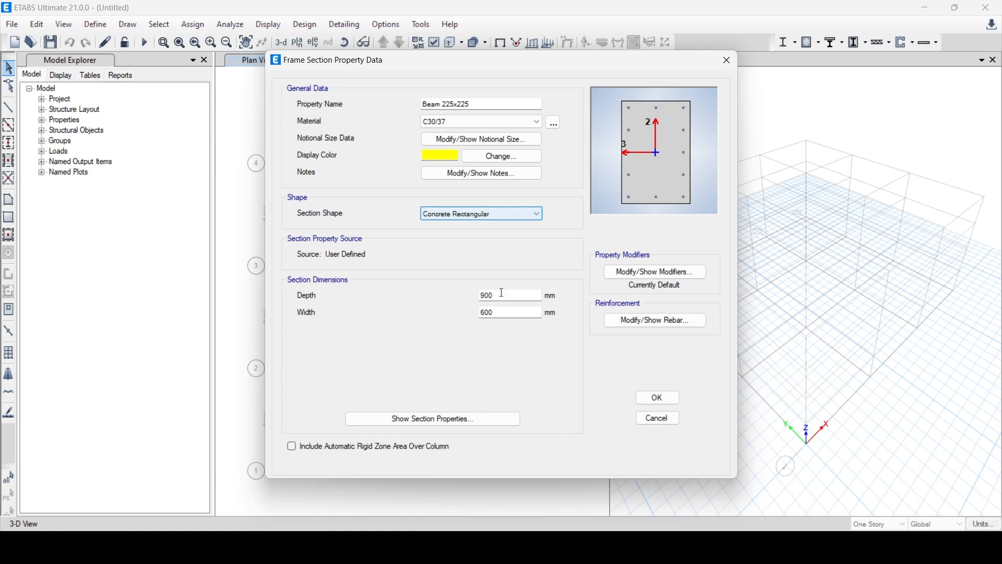
- Set the beam section's depth to 225 mm and width to 225 mm
{"action": "double_click", "coordinate": [499, 295]}
{"action": "key", "text": "BackSpace"}
{"action": "type", "text": "225"}
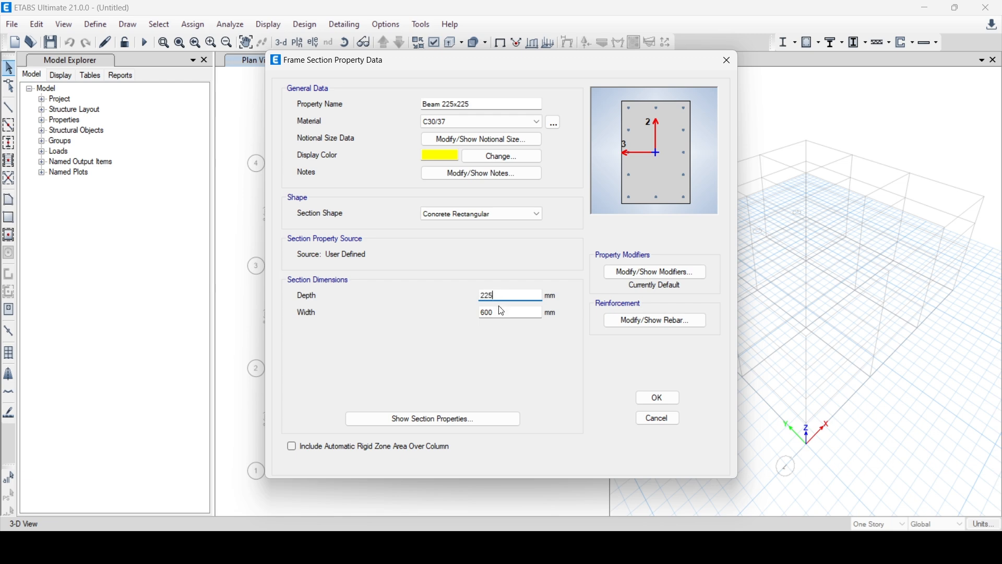
{"action": "double_click", "coordinate": [502, 312]}
{"action": "key", "text": "BackSpace"}
{"action": "type", "text": "225"}
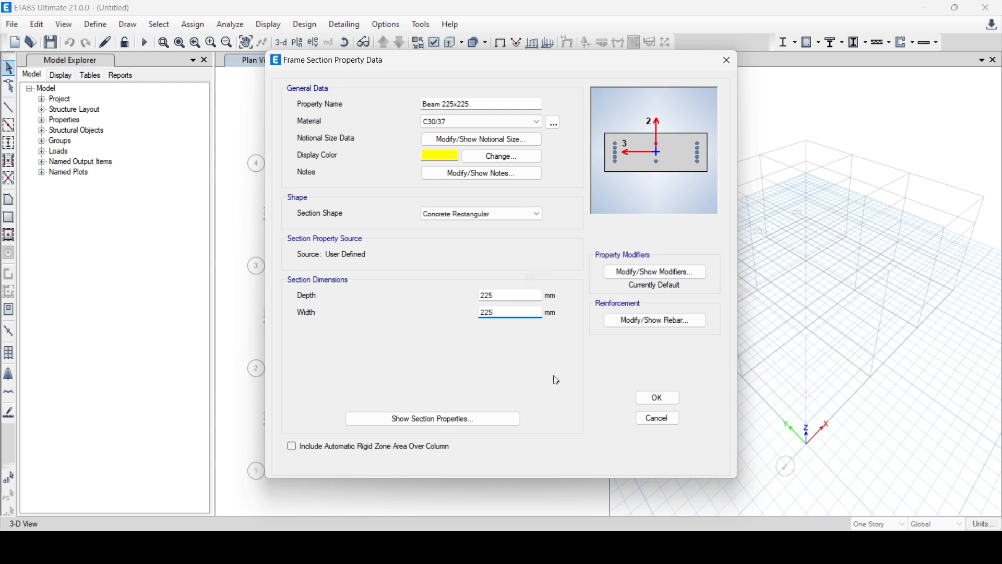
- Set the section's reinforcement design type to M3 Design Only (Beam) and save the beam section
{"action": "left_click", "coordinate": [641, 322]}
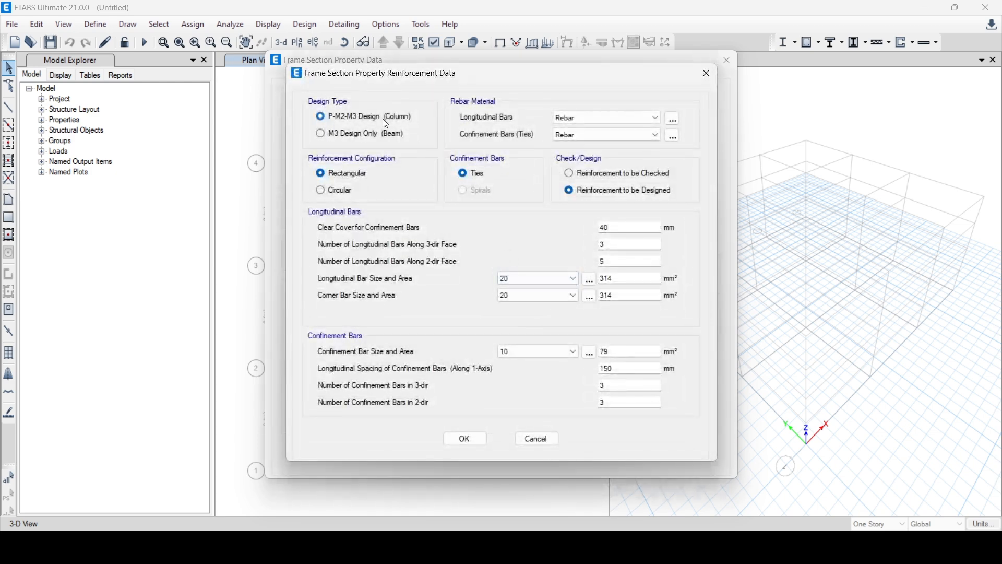
{"action": "left_click", "coordinate": [322, 134]}
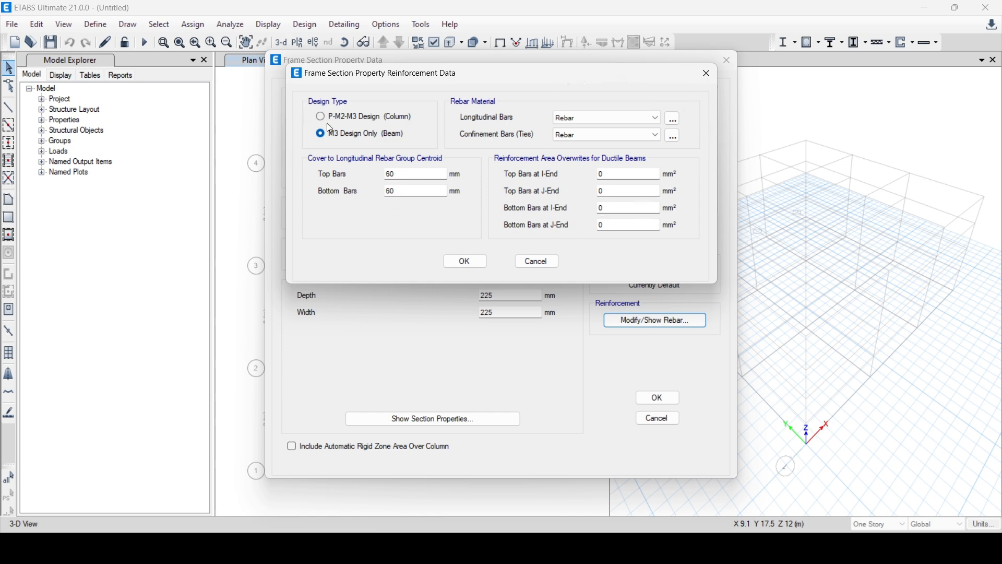
{"action": "left_click", "coordinate": [460, 260]}
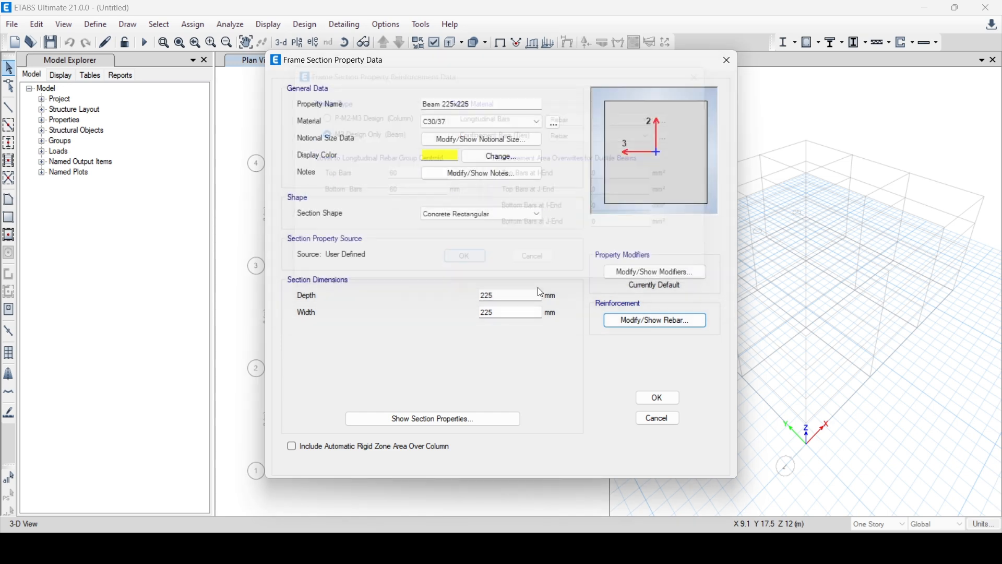
{"action": "left_click", "coordinate": [659, 398]}
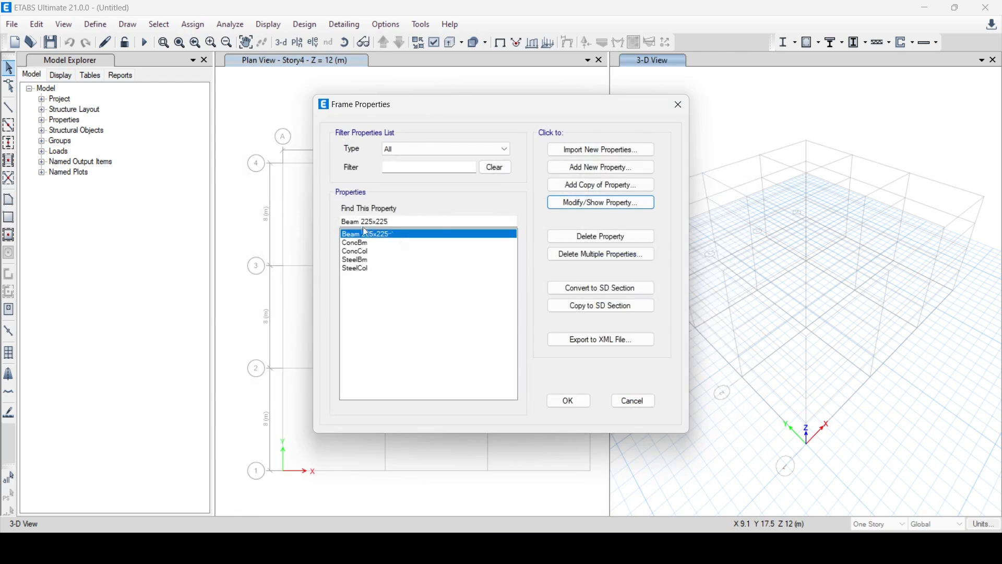
- Add a copy of the Beam 225x225 section named Beam 300x225 with a depth of 300 mm
{"action": "left_click", "coordinate": [593, 186]}
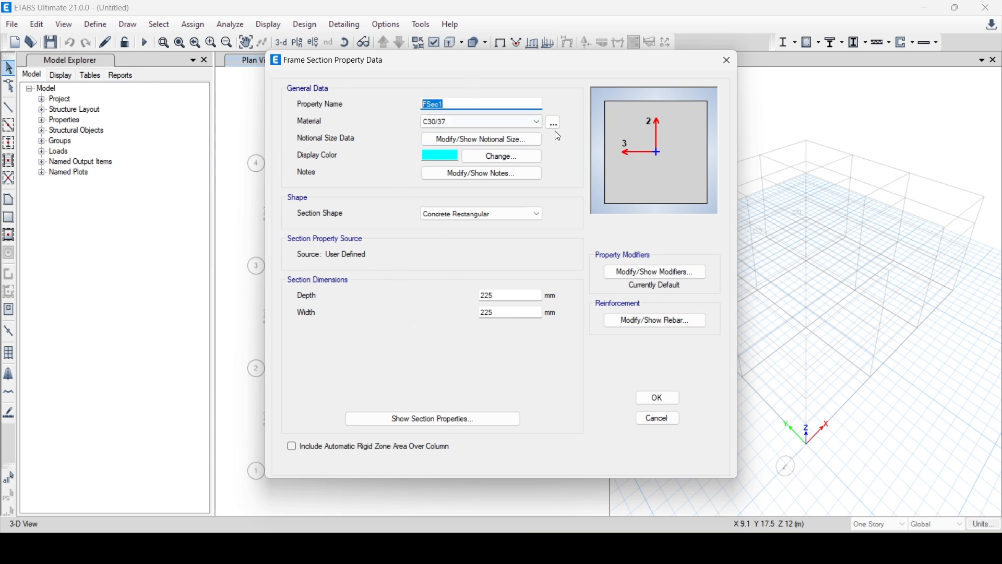
{"action": "type", "text": "Beam 300x225"}
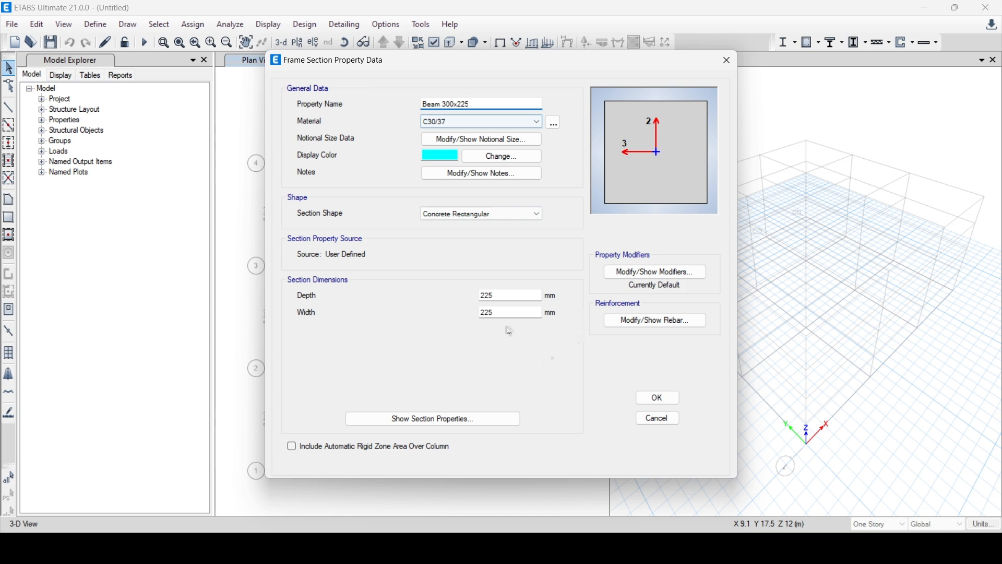
{"action": "left_click", "coordinate": [494, 296]}
{"action": "type", "text": "300"}
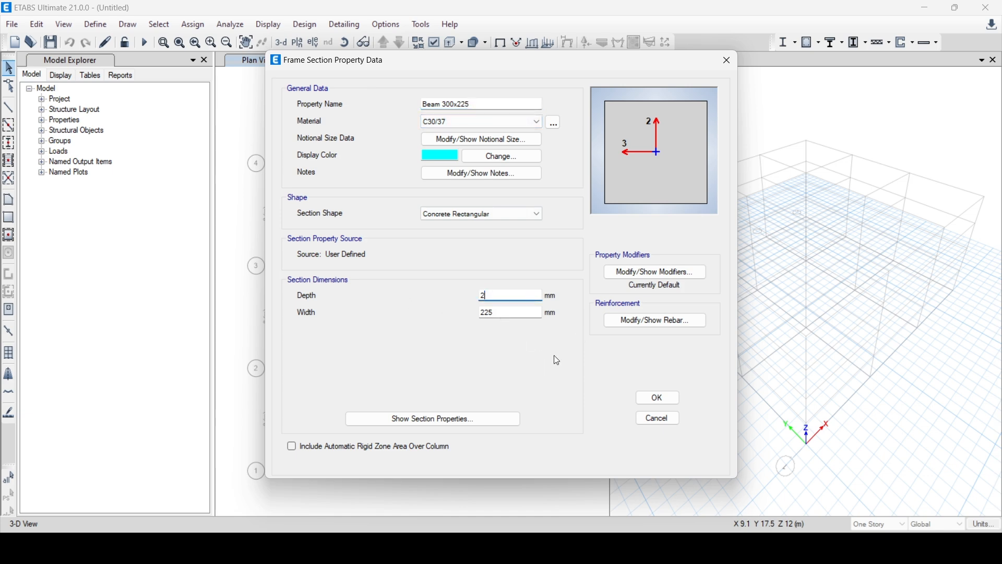
{"action": "left_click", "coordinate": [668, 397]}
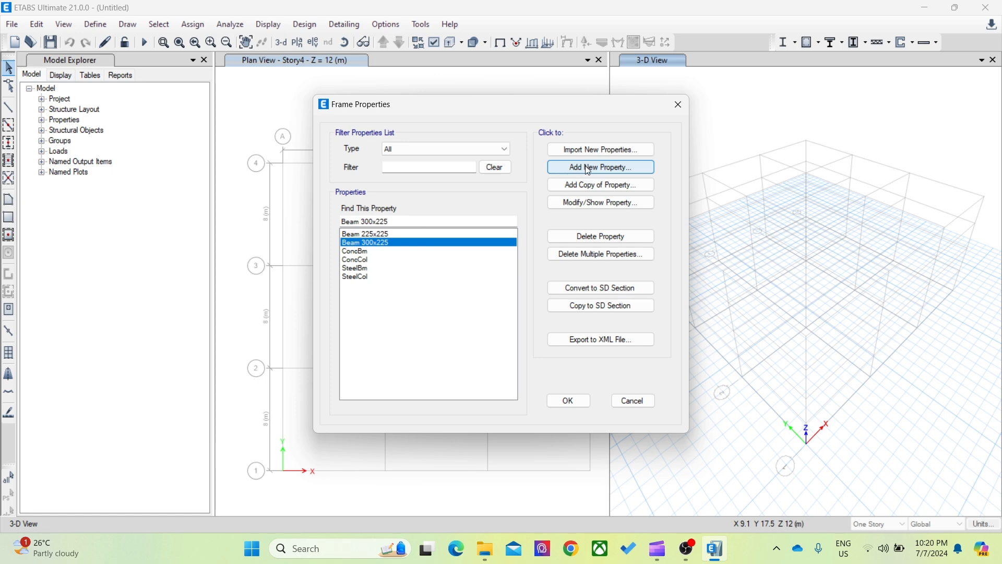
{"action": "left_click", "coordinate": [586, 167]}
{"action": "left_click", "coordinate": [547, 241]}
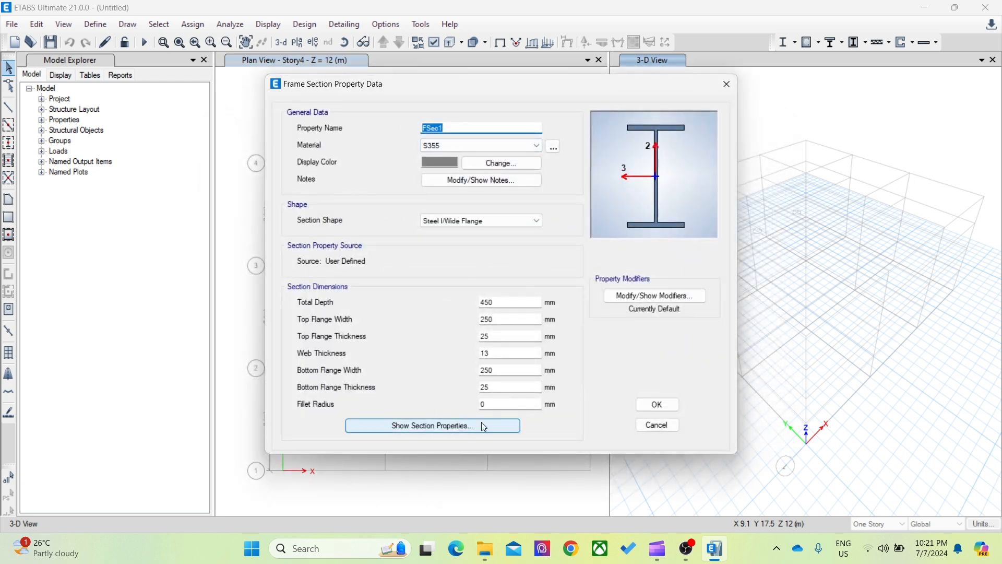
{"action": "left_click", "coordinate": [658, 426]}
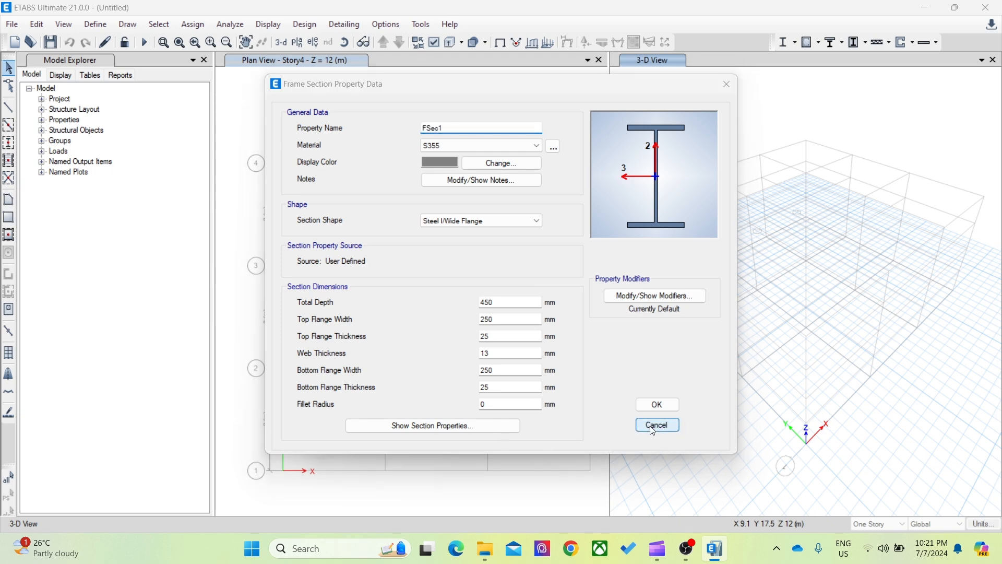
- Import the Steel I/Wide Flange sections UKB127X76X13, UKB152X89X16, UKB178X102X19 and UKB203X102X23 from the BSShapes2006 property file
{"action": "left_click", "coordinate": [599, 151]}
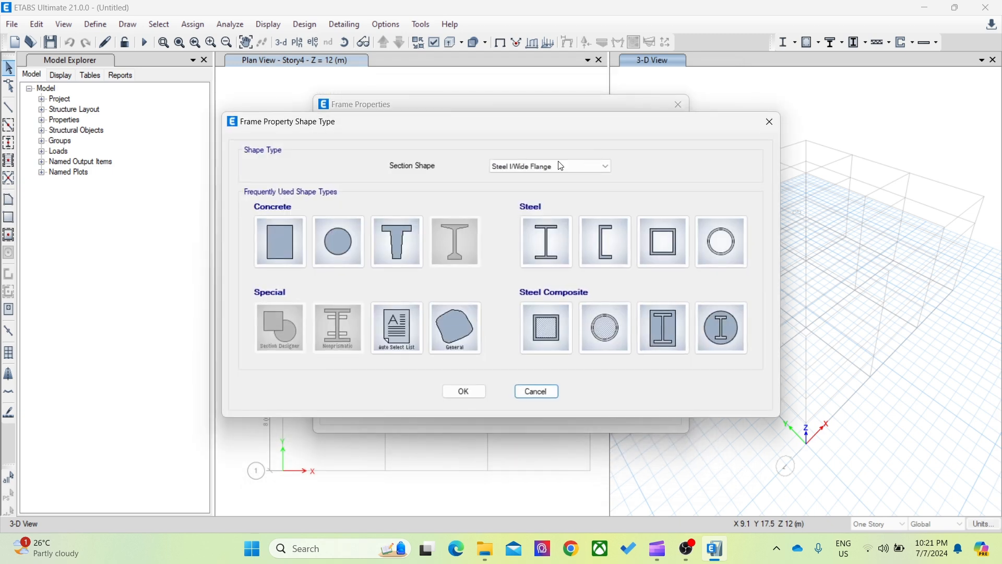
{"action": "left_click", "coordinate": [538, 240]}
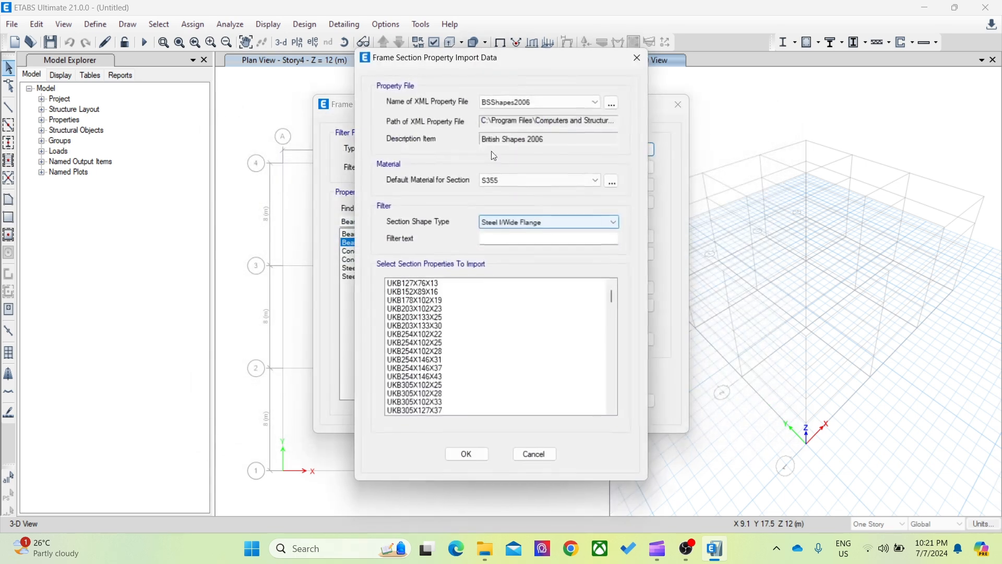
{"action": "left_click", "coordinate": [547, 103]}
{"action": "left_click", "coordinate": [546, 106]}
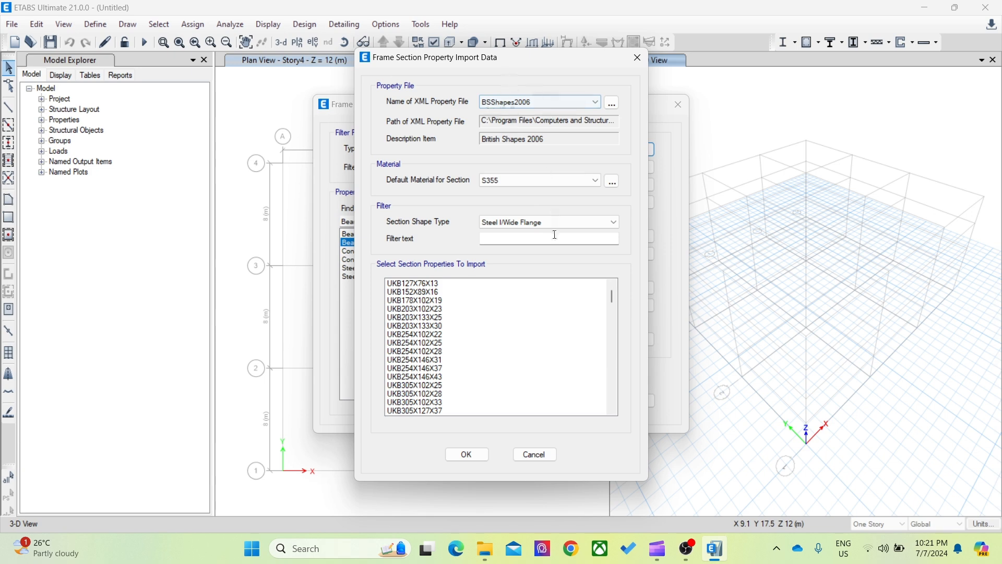
{"action": "left_click", "coordinate": [430, 284]}
{"action": "left_click", "coordinate": [421, 292], "text": "shift"}
{"action": "left_click", "coordinate": [416, 301], "text": "shift"}
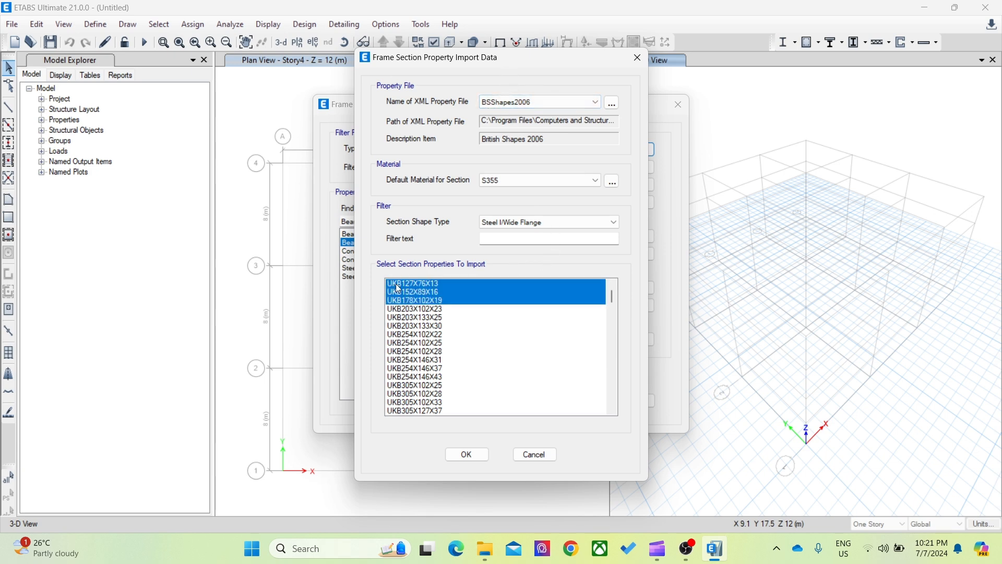
{"action": "left_click", "coordinate": [423, 310], "text": "shift"}
{"action": "left_click", "coordinate": [467, 454]}
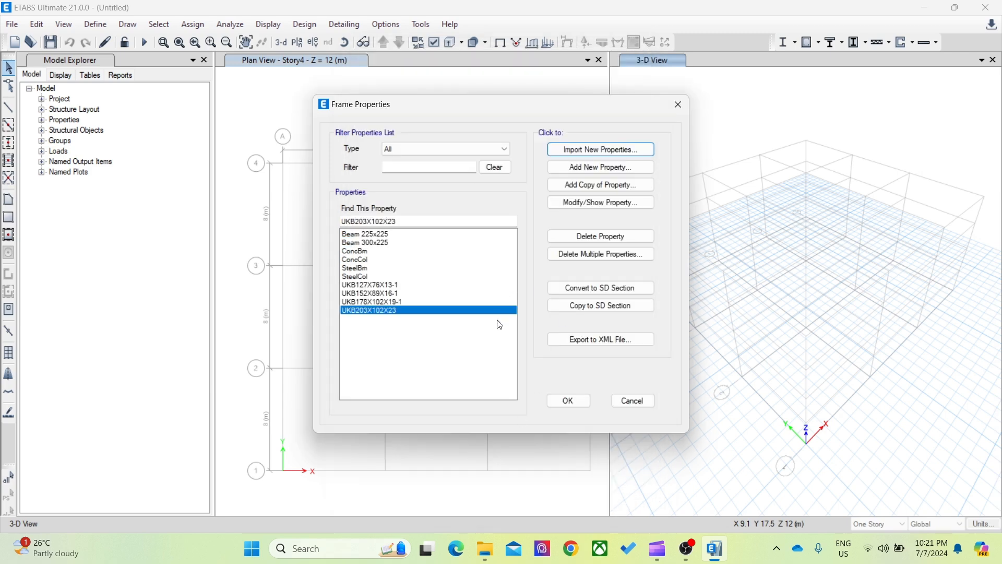